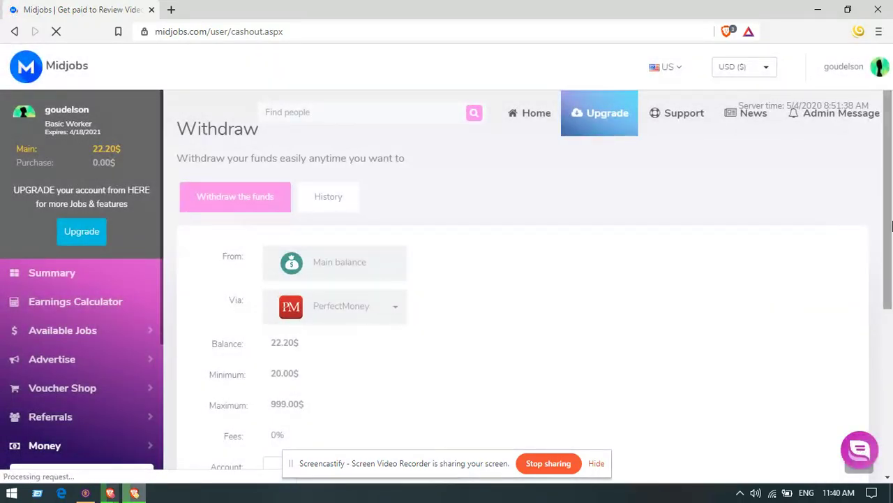
Enter the PerfectMoney payout account number in the withdrawal form's Account field.
{"action": "scroll", "coordinate": [857, 264], "scroll_direction": "down", "scroll_amount": 2}
{"action": "left_click", "coordinate": [339, 324]}
{"action": "type", "text": "P"}
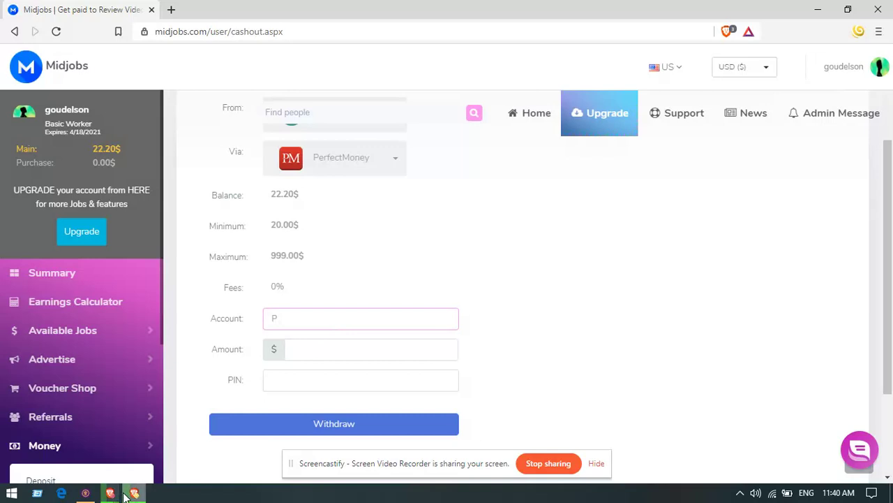
Check the screen recorder's controls, then return to Midjobs and enter the account PIN.
{"action": "mouse_move", "coordinate": [111, 497]}
{"action": "left_click", "coordinate": [83, 445]}
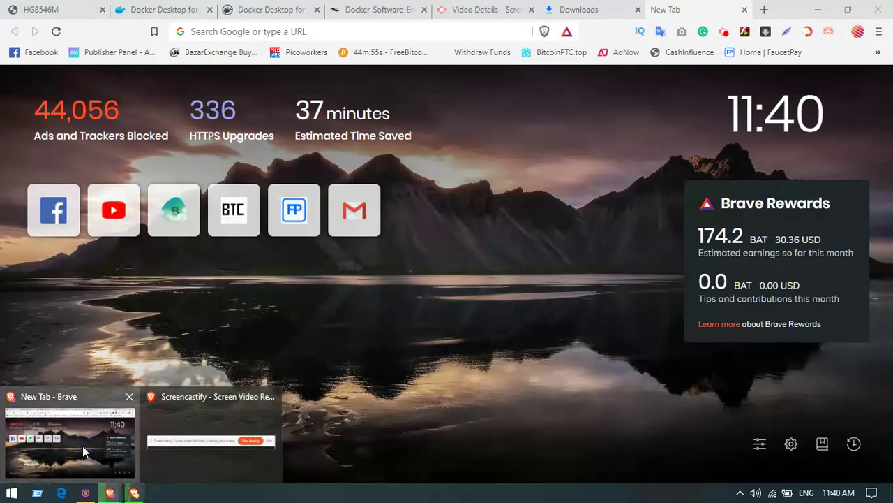
{"action": "left_click", "coordinate": [725, 35]}
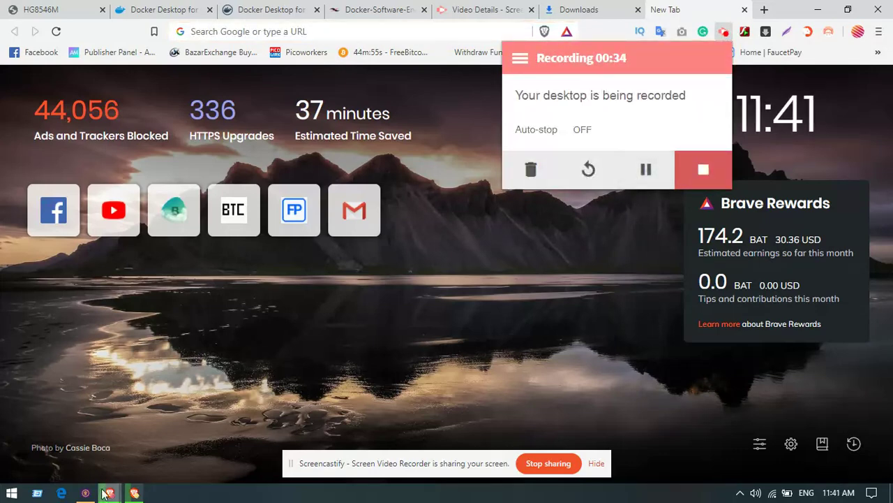
{"action": "mouse_move", "coordinate": [135, 494]}
{"action": "left_click", "coordinate": [142, 447]}
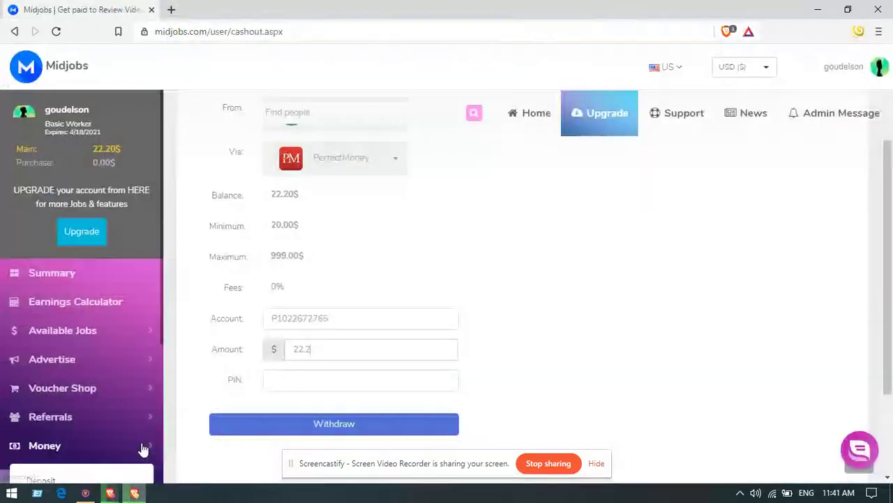
{"action": "left_click", "coordinate": [322, 384]}
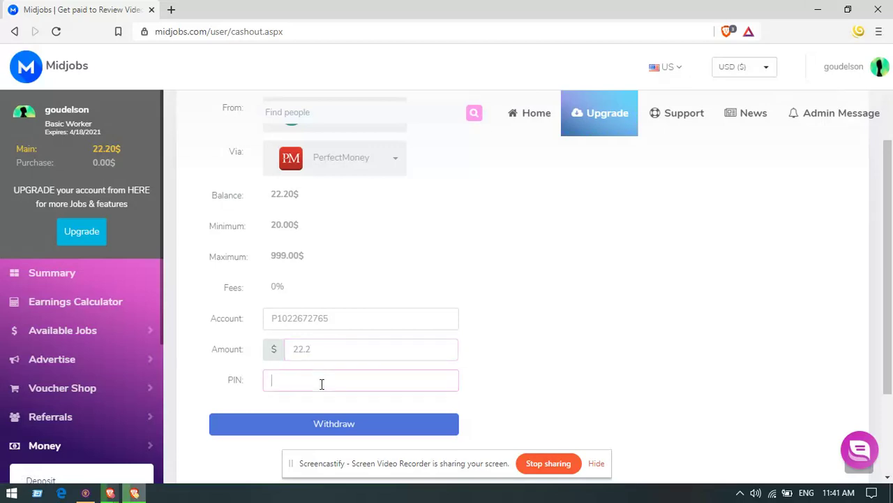
Submit and confirm the 22.2 withdrawal, then bring the recorder's browser window forward.
{"action": "left_click", "coordinate": [344, 427]}
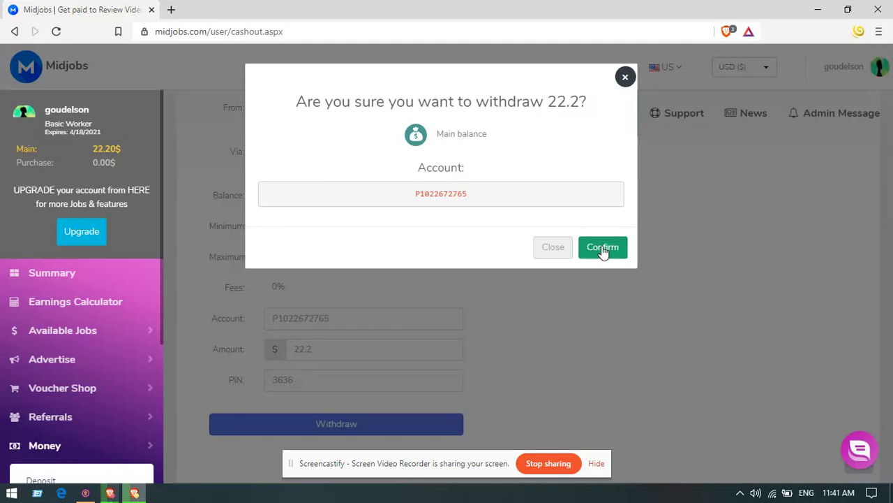
{"action": "left_click", "coordinate": [601, 249]}
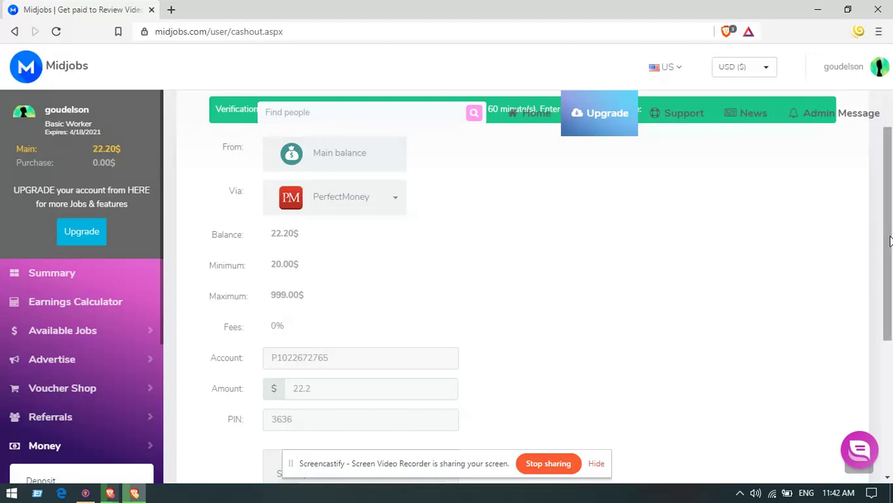
{"action": "left_click_drag", "start_coordinate": [890, 241], "coordinate": [891, 172]}
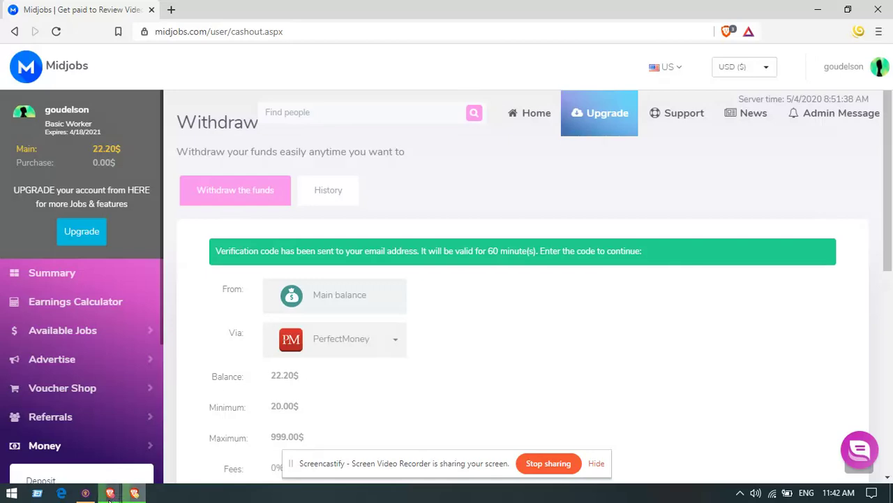
{"action": "mouse_move", "coordinate": [109, 497]}
{"action": "left_click", "coordinate": [42, 433]}
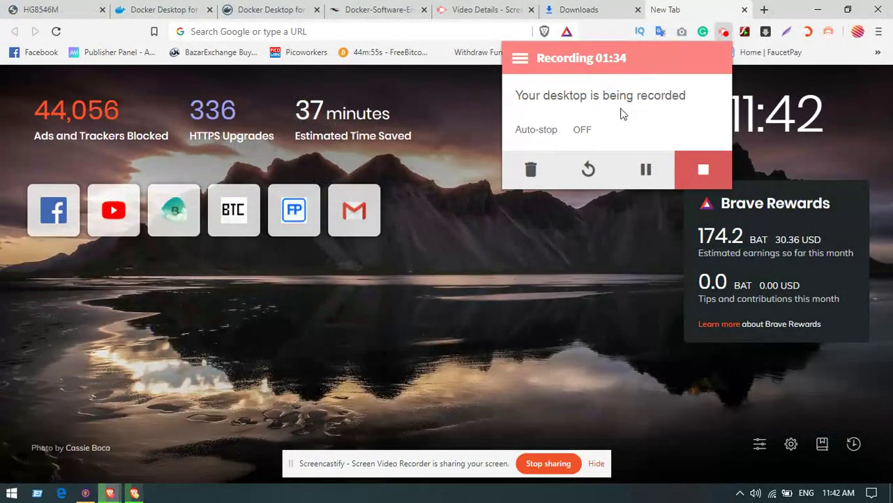
Pause and resume the recording, then return to Midjobs and reveal the Security Code field.
{"action": "left_click", "coordinate": [659, 171]}
{"action": "left_click", "coordinate": [642, 172]}
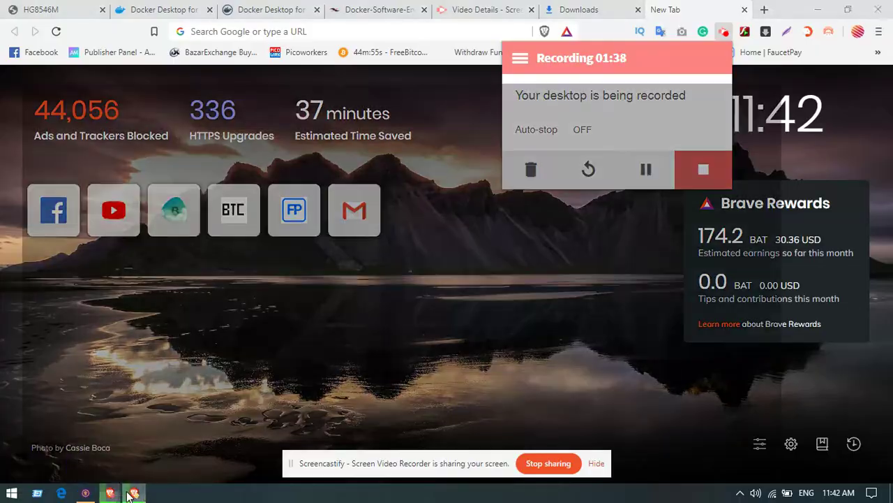
{"action": "left_click", "coordinate": [134, 493]}
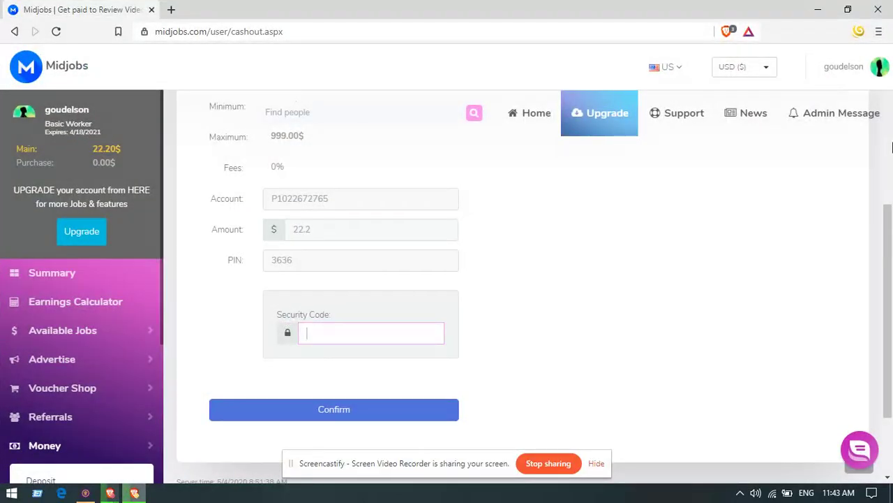
{"action": "scroll", "coordinate": [535, 291], "scroll_direction": "up", "scroll_amount": 5}
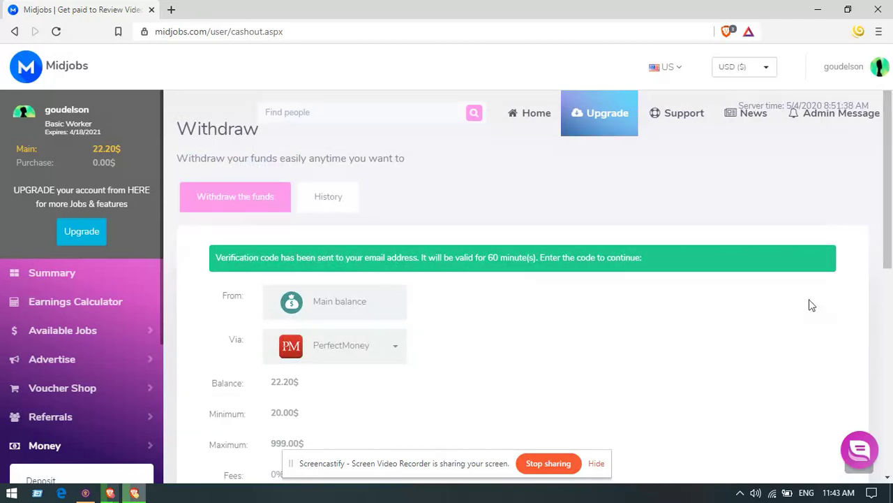
{"action": "left_click", "coordinate": [891, 328]}
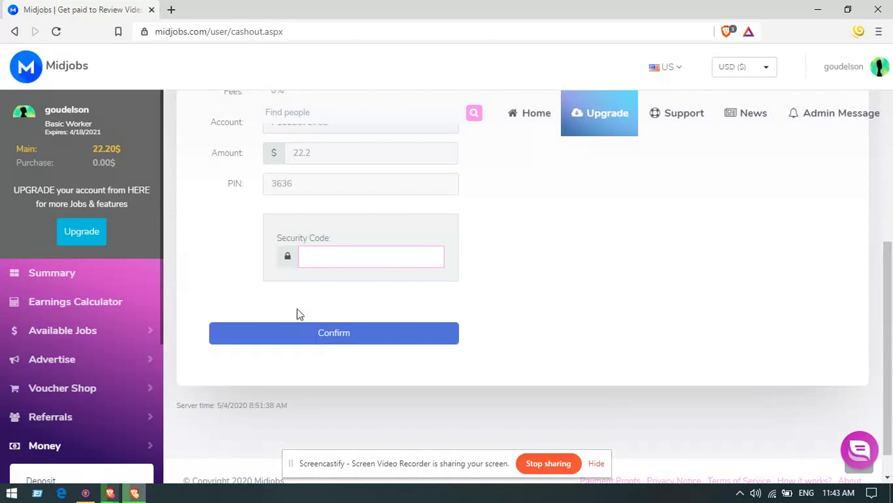
Submit the emailed security code and resubmit the 22.2 withdrawal request.
{"action": "left_click", "coordinate": [133, 493]}
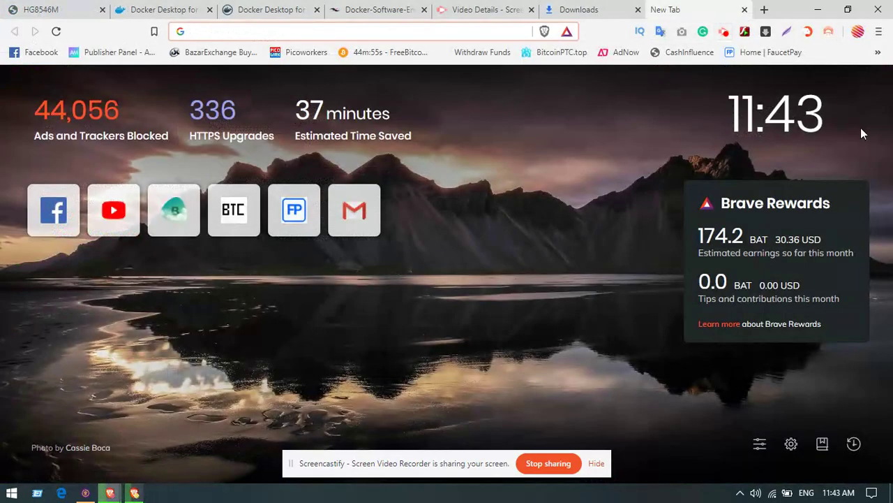
{"action": "left_click", "coordinate": [725, 33]}
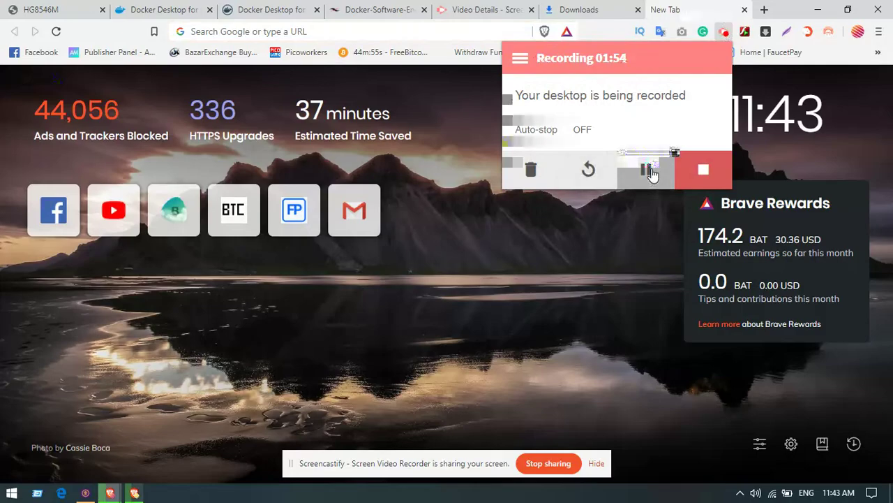
{"action": "left_click", "coordinate": [652, 173]}
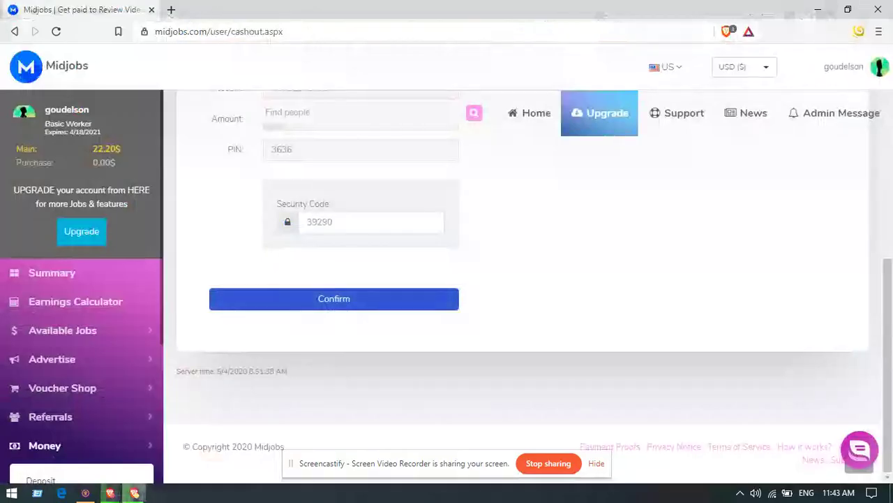
{"action": "left_click", "coordinate": [413, 305]}
{"action": "left_click", "coordinate": [411, 299]}
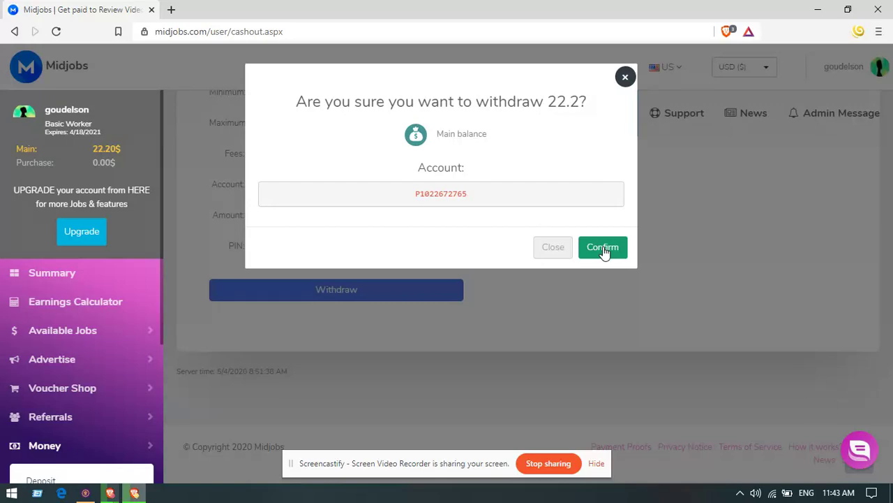
Confirm the 22.2 withdrawal, resubmit and confirm again, getting the not-enough-funds error.
{"action": "left_click", "coordinate": [604, 248]}
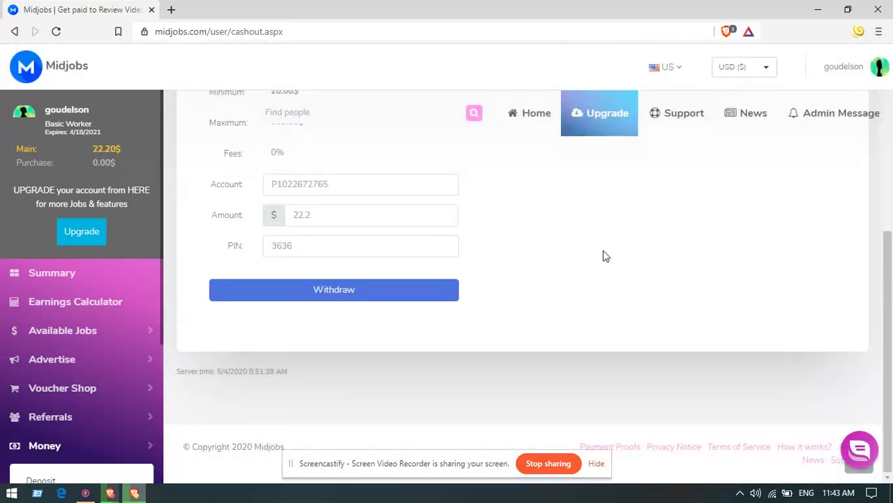
{"action": "left_click_drag", "start_coordinate": [886, 289], "coordinate": [882, 143]}
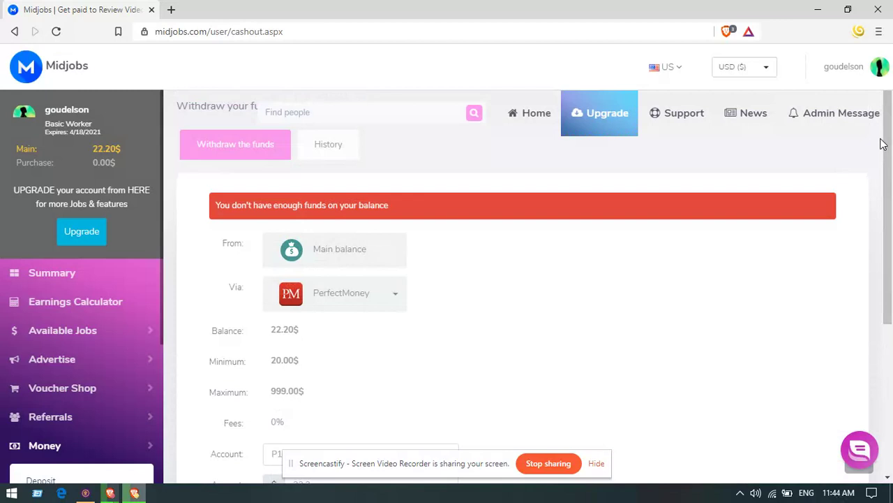
{"action": "left_click_drag", "start_coordinate": [882, 143], "coordinate": [889, 287]}
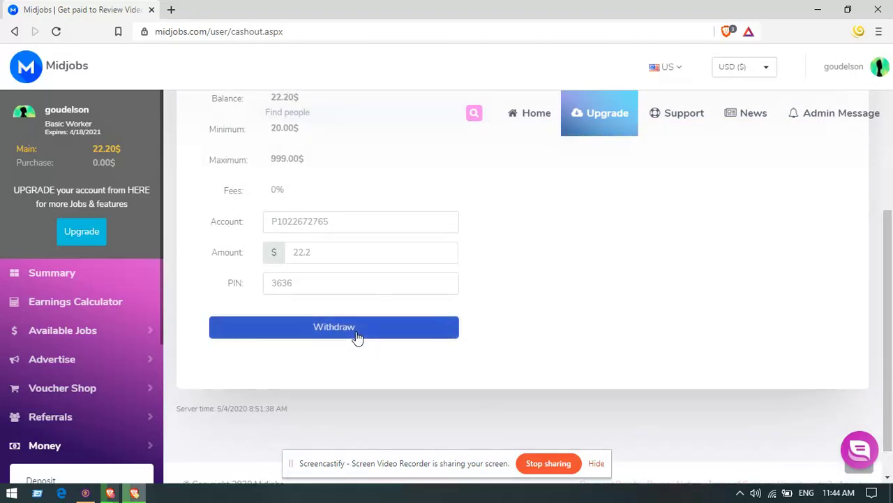
{"action": "left_click", "coordinate": [356, 333]}
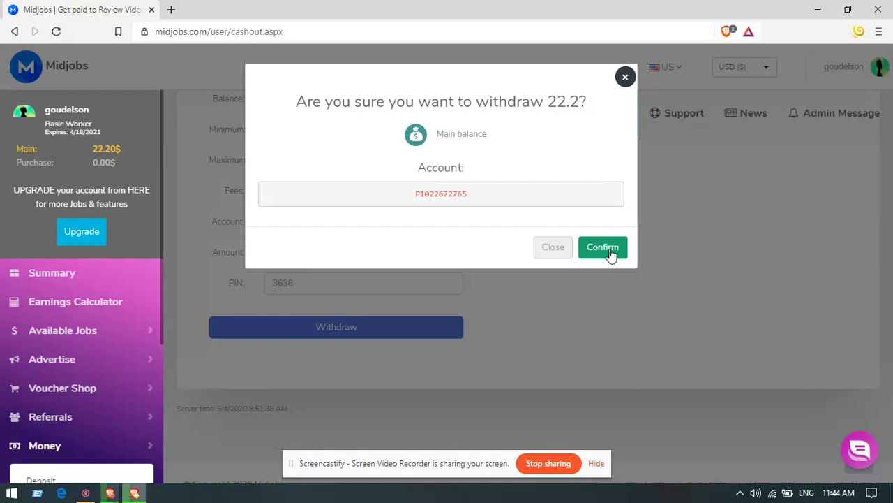
{"action": "left_click", "coordinate": [609, 252]}
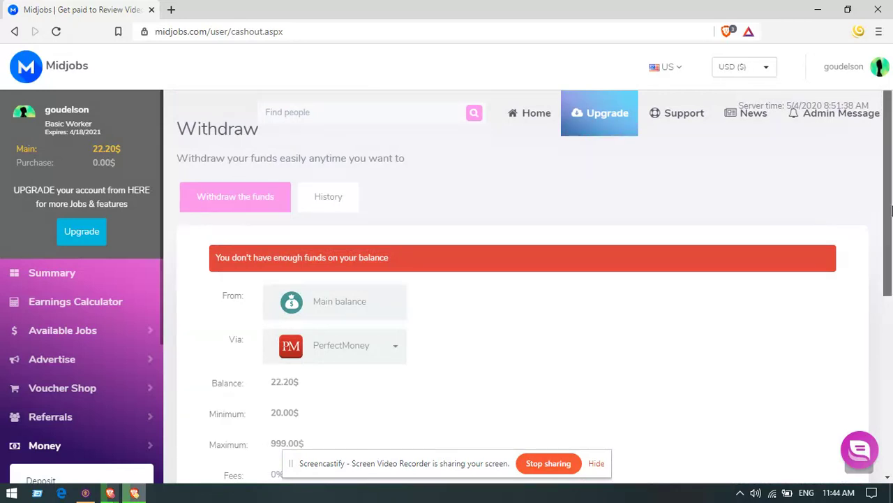
Lower the withdrawal amount to 22 and confirm sending it to PerfectMoney.
{"action": "scroll", "coordinate": [858, 221], "scroll_direction": "down", "scroll_amount": 3}
{"action": "left_click", "coordinate": [357, 312]}
{"action": "key", "text": "BackSpace"}
{"action": "key", "text": "BackSpace"}
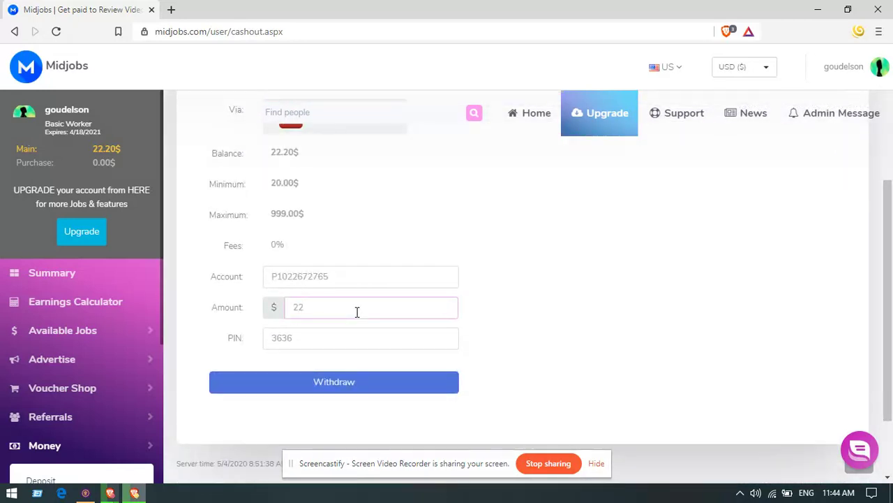
{"action": "left_click", "coordinate": [326, 385]}
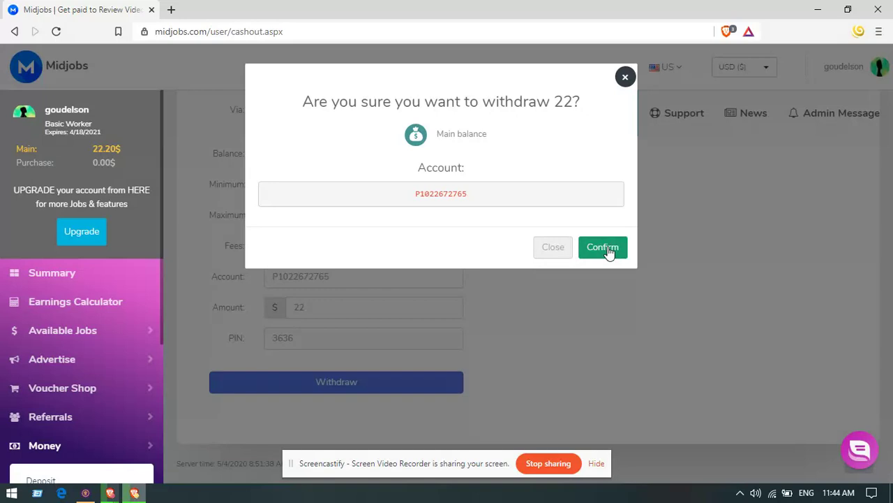
{"action": "left_click", "coordinate": [604, 249]}
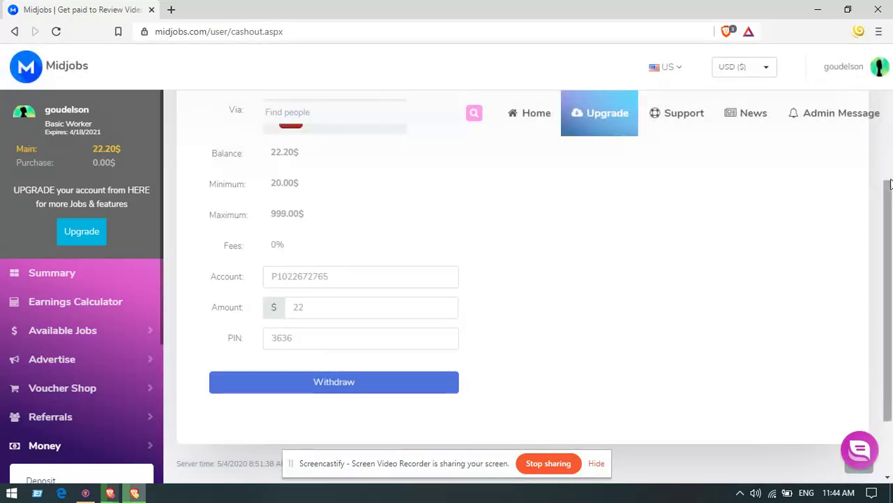
{"action": "left_click", "coordinate": [891, 159]}
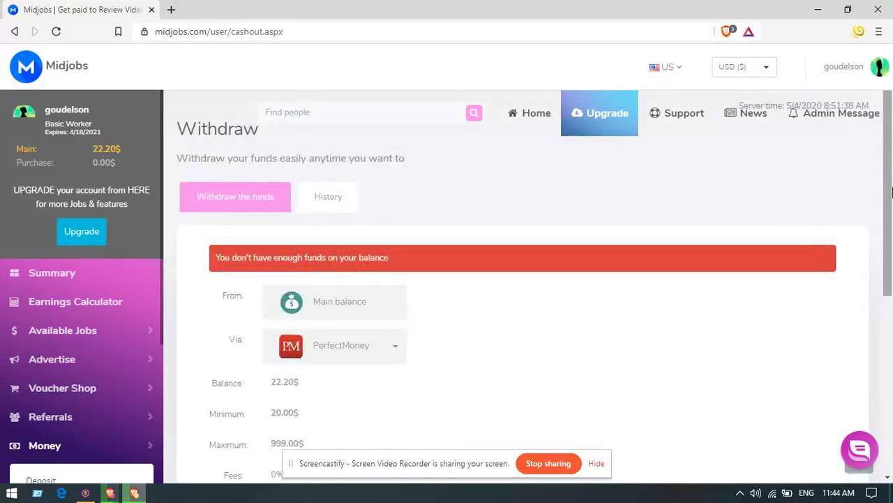
{"action": "left_click_drag", "start_coordinate": [891, 187], "coordinate": [891, 234]}
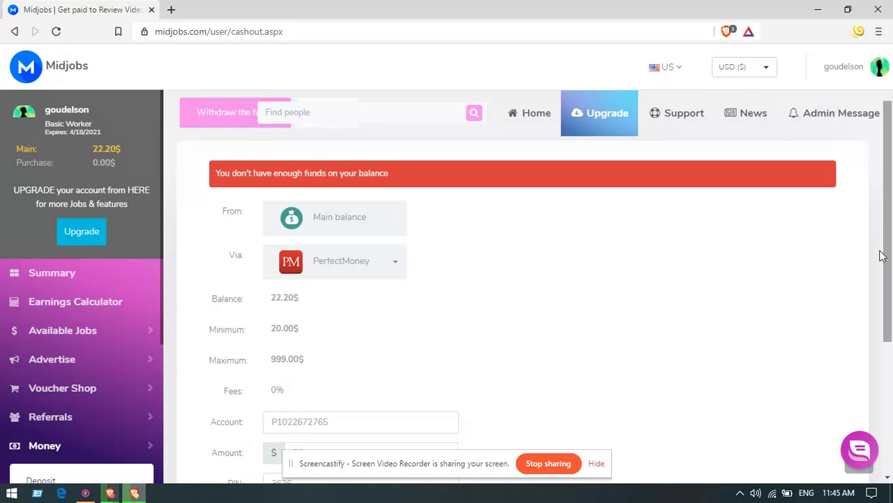
Recheck the Withdraw the funds form with its 0.00$ main balance, then list open browser windows.
{"action": "left_click_drag", "start_coordinate": [889, 252], "coordinate": [890, 284]}
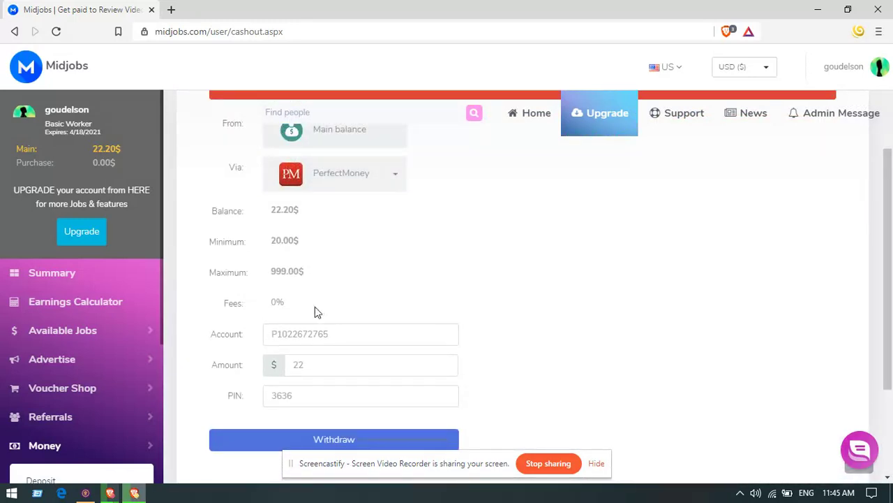
{"action": "left_click", "coordinate": [315, 361]}
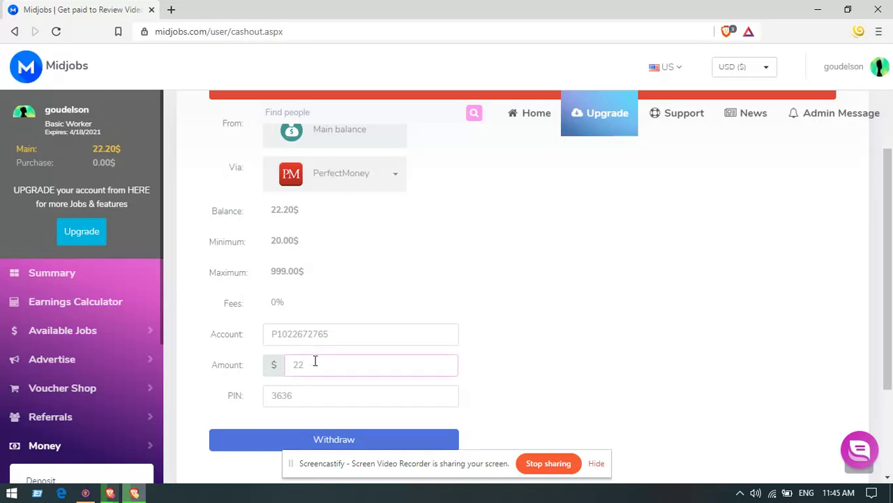
{"action": "left_click_drag", "start_coordinate": [891, 240], "coordinate": [891, 181]}
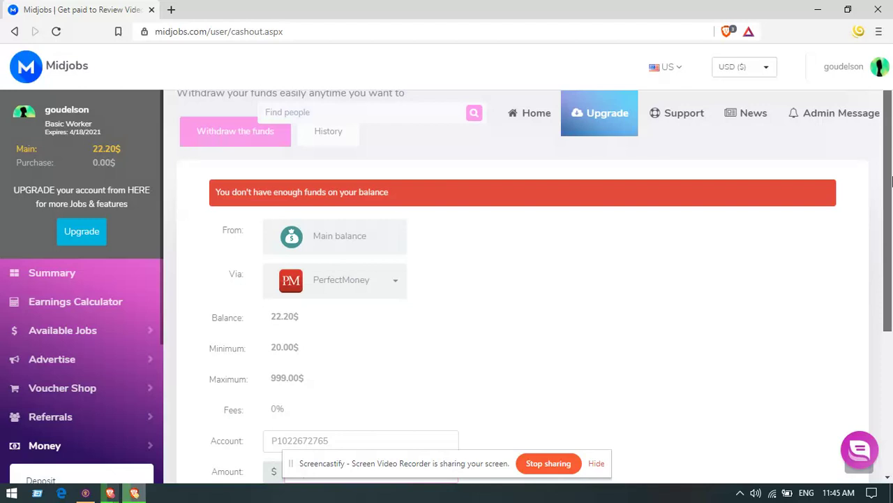
{"action": "left_click_drag", "start_coordinate": [891, 181], "coordinate": [891, 145]}
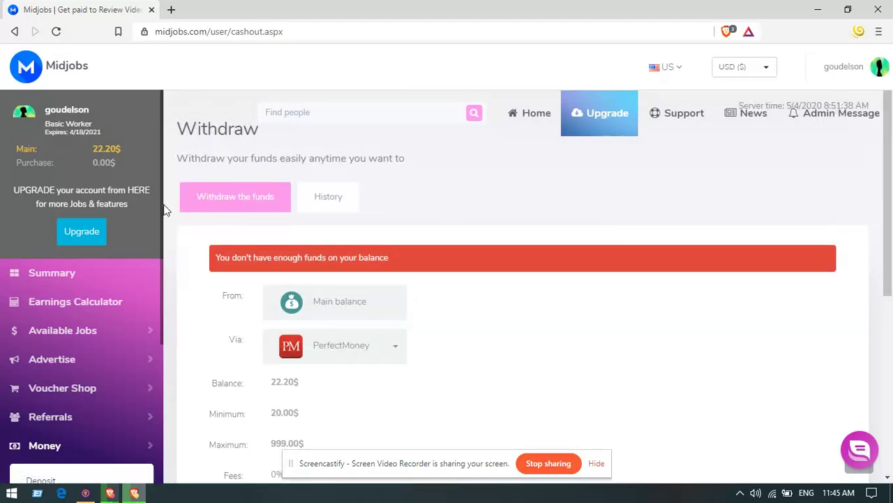
{"action": "left_click", "coordinate": [218, 212]}
{"action": "mouse_move", "coordinate": [888, 183]}
{"action": "left_mouse_down"}
{"action": "mouse_move", "coordinate": [892, 296]}
{"action": "mouse_move", "coordinate": [892, 164]}
{"action": "mouse_move", "coordinate": [892, 193]}
{"action": "left_mouse_up"}
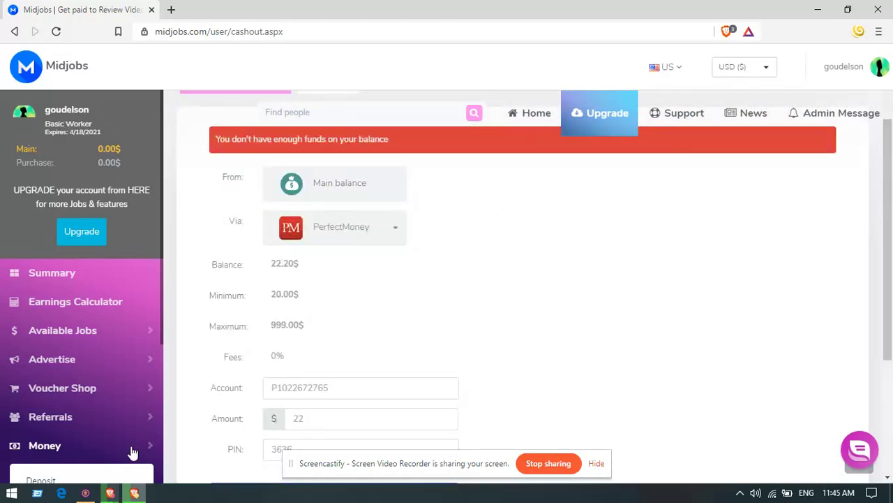
{"action": "left_click", "coordinate": [117, 488]}
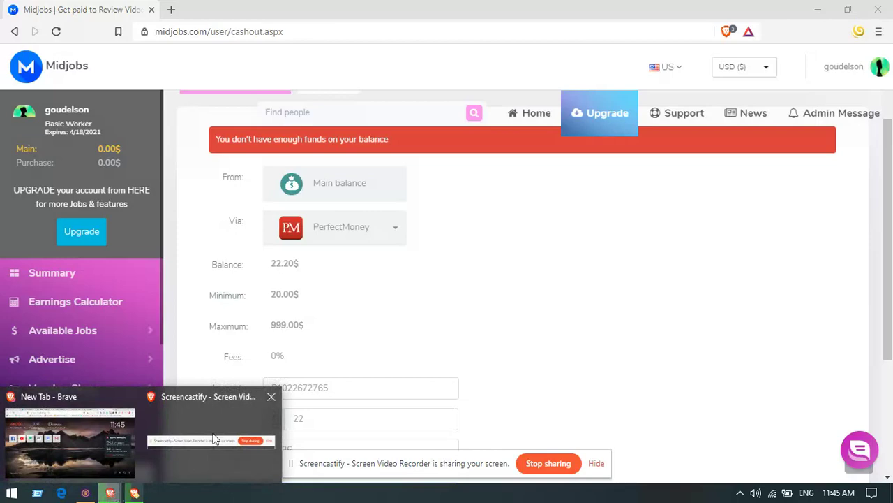
Check the running Screencastify recording in the New Tab window, then return to Midjobs.
{"action": "left_click", "coordinate": [74, 443]}
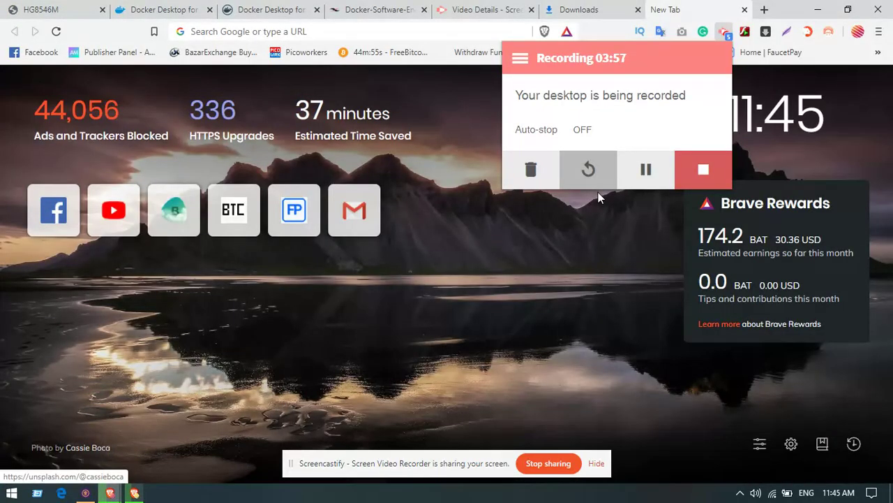
{"action": "left_click", "coordinate": [109, 492]}
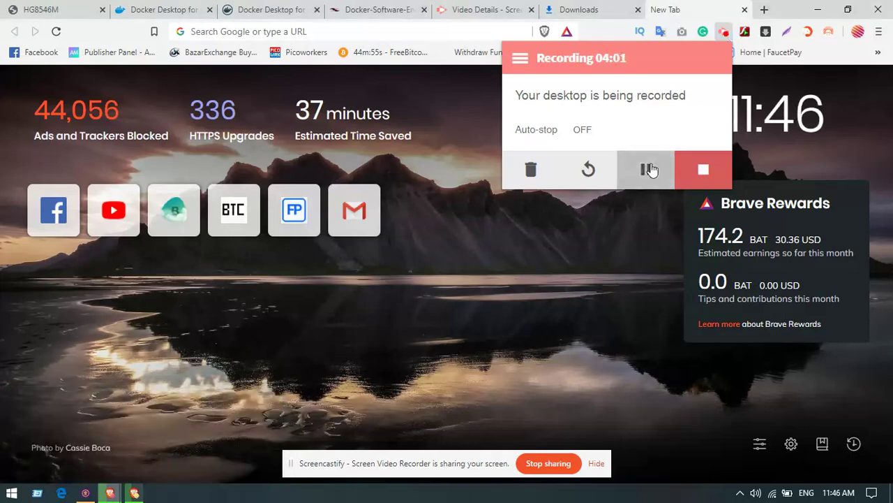
{"action": "left_click", "coordinate": [132, 491]}
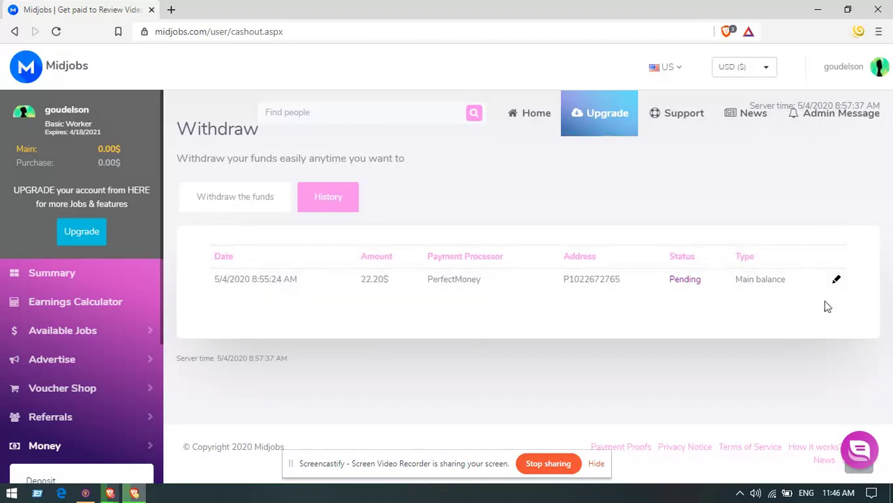
Highlight the pending 22.20$ PerfectMoney entry and the whole withdrawal History table.
{"action": "left_click_drag", "start_coordinate": [680, 309], "coordinate": [220, 311]}
{"action": "left_click", "coordinate": [221, 307]}
{"action": "left_click", "coordinate": [134, 493]}
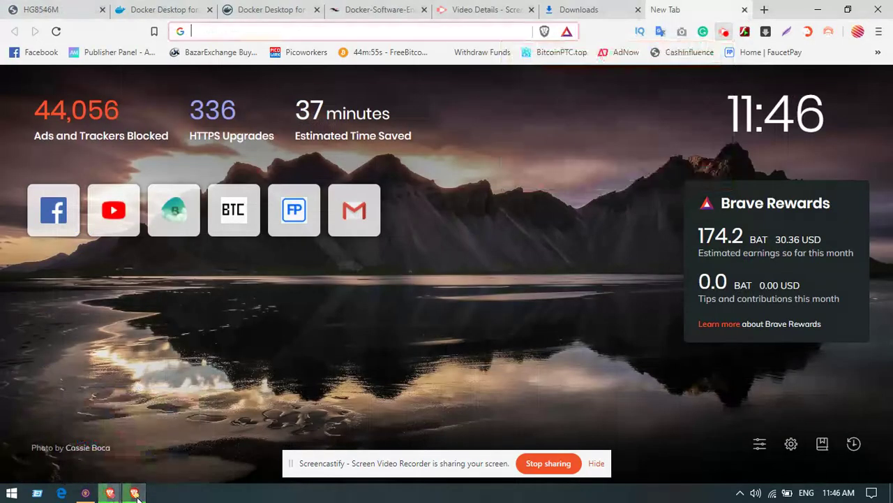
{"action": "left_click", "coordinate": [135, 493]}
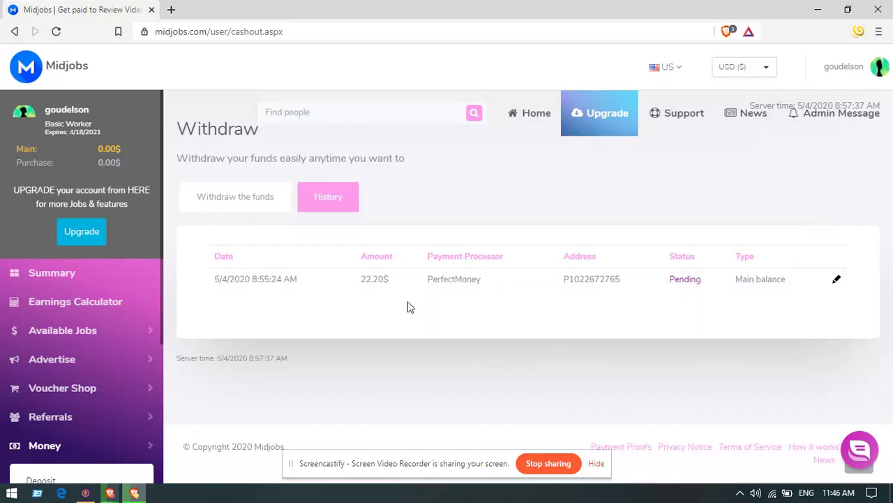
{"action": "double_click", "coordinate": [363, 280]}
{"action": "double_click", "coordinate": [470, 278]}
{"action": "left_click", "coordinate": [559, 325]}
{"action": "left_click_drag", "start_coordinate": [790, 277], "coordinate": [293, 339]}
{"action": "left_click", "coordinate": [291, 334]}
Highlight the Main and Purchase balances, then show Screencastify's controls in the other window.
{"action": "left_click_drag", "start_coordinate": [85, 148], "coordinate": [128, 168]}
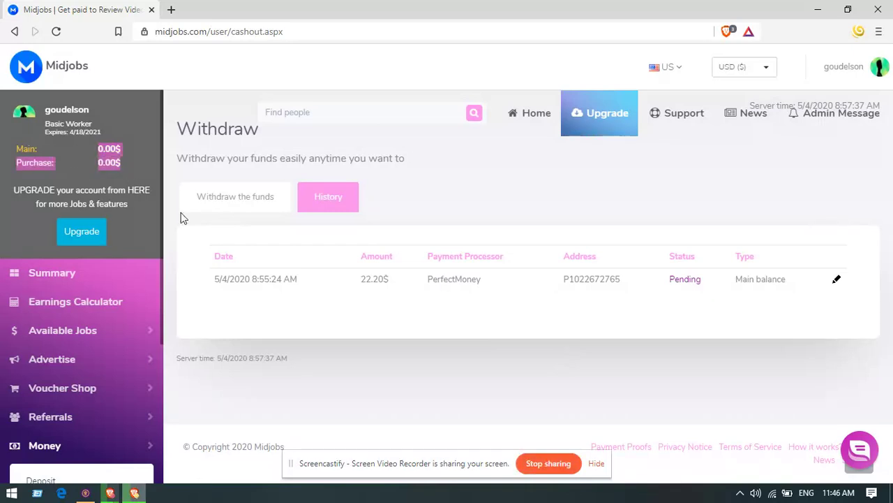
{"action": "left_click", "coordinate": [313, 343]}
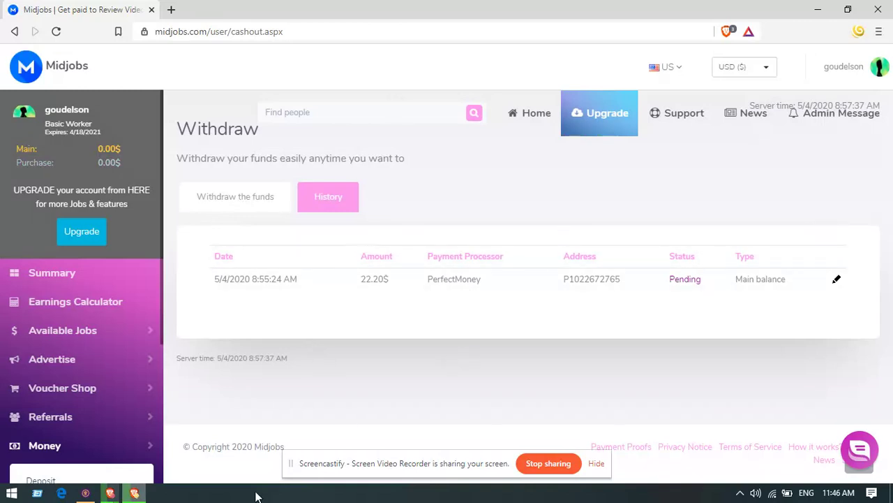
{"action": "left_click", "coordinate": [110, 493]}
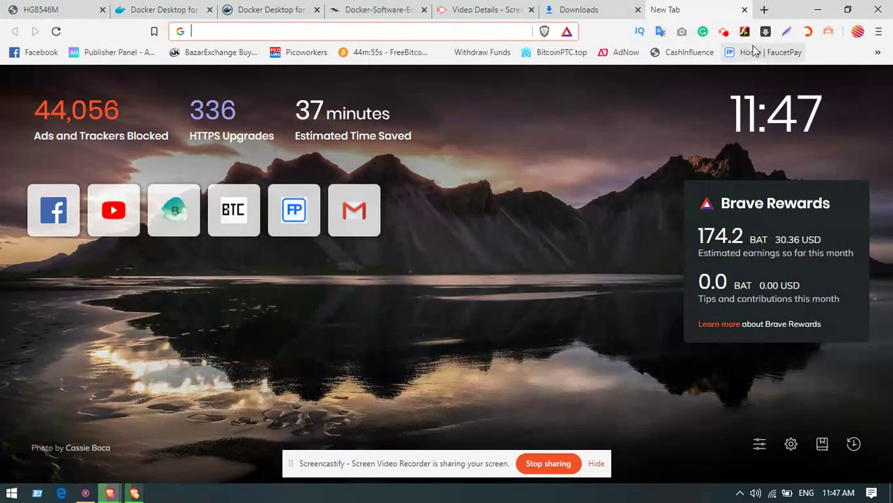
{"action": "left_click", "coordinate": [724, 33]}
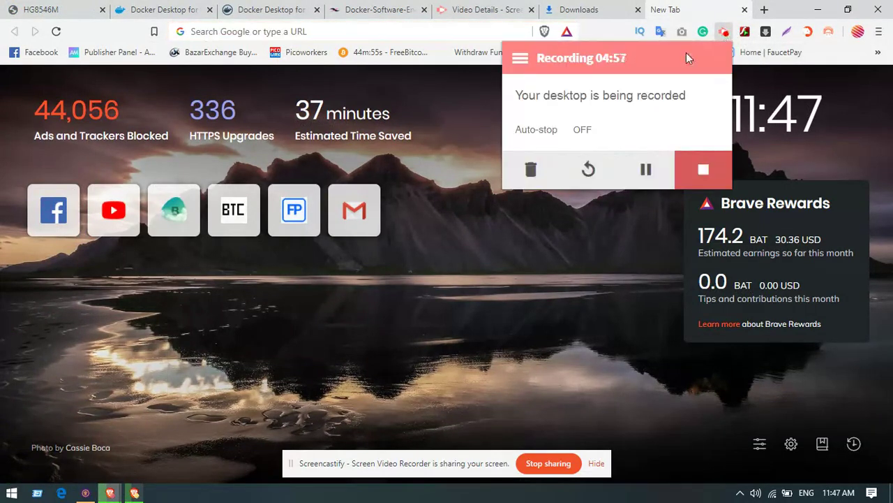